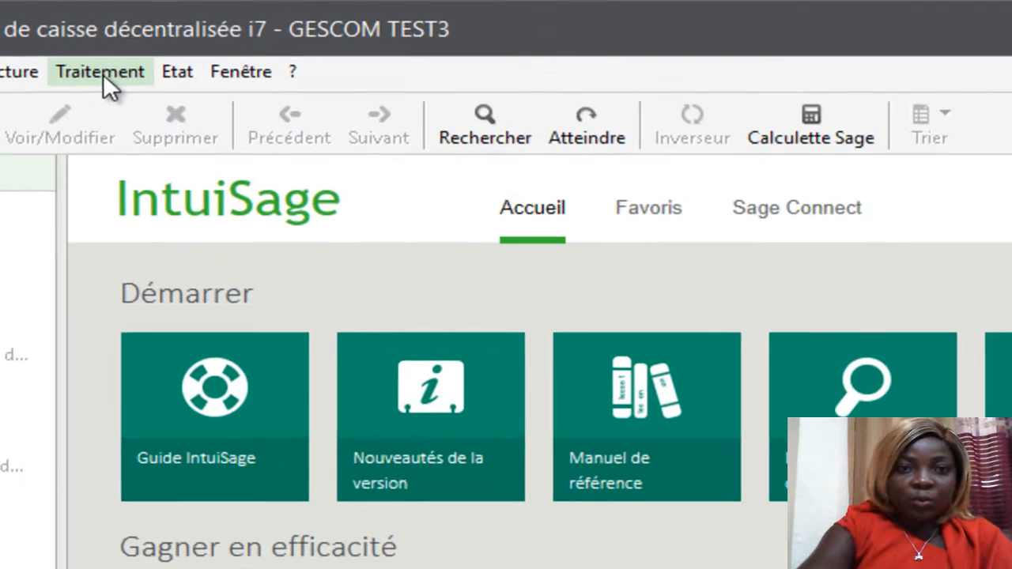
Open the cash register CAISSE1 with a cash float declaration, agreeing to declare the float again.
click(103, 74)
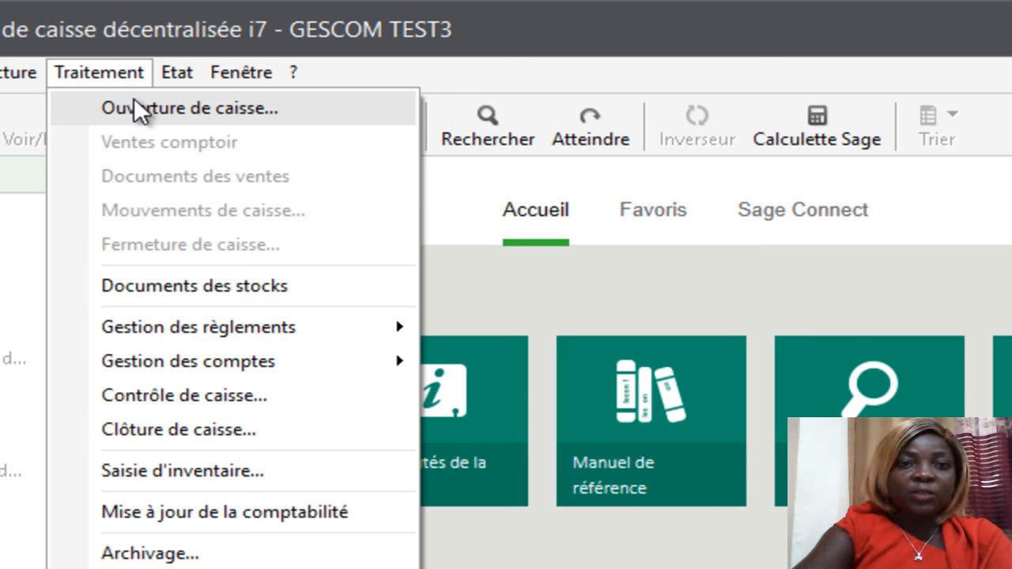
click(133, 99)
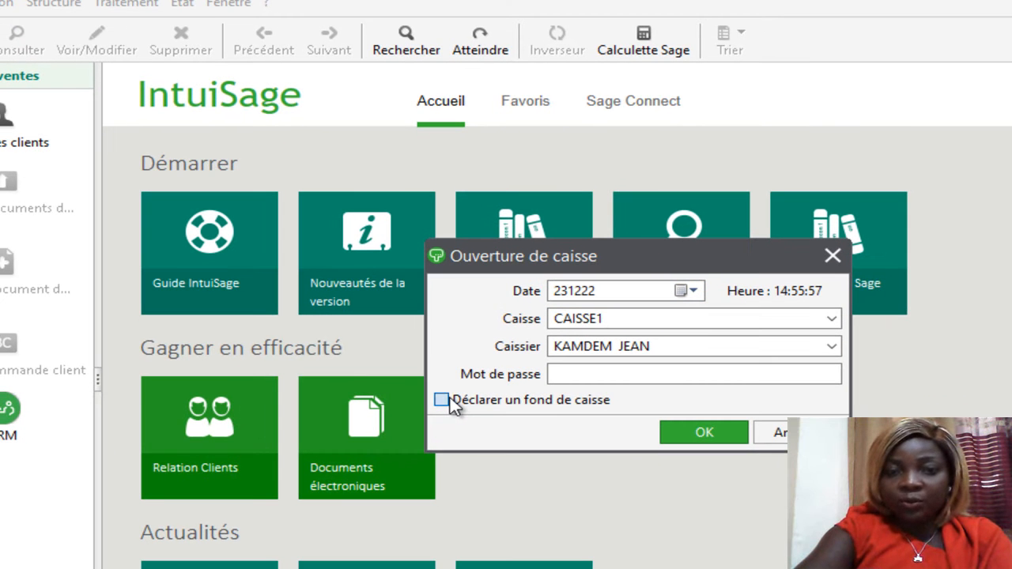
click(441, 400)
click(698, 438)
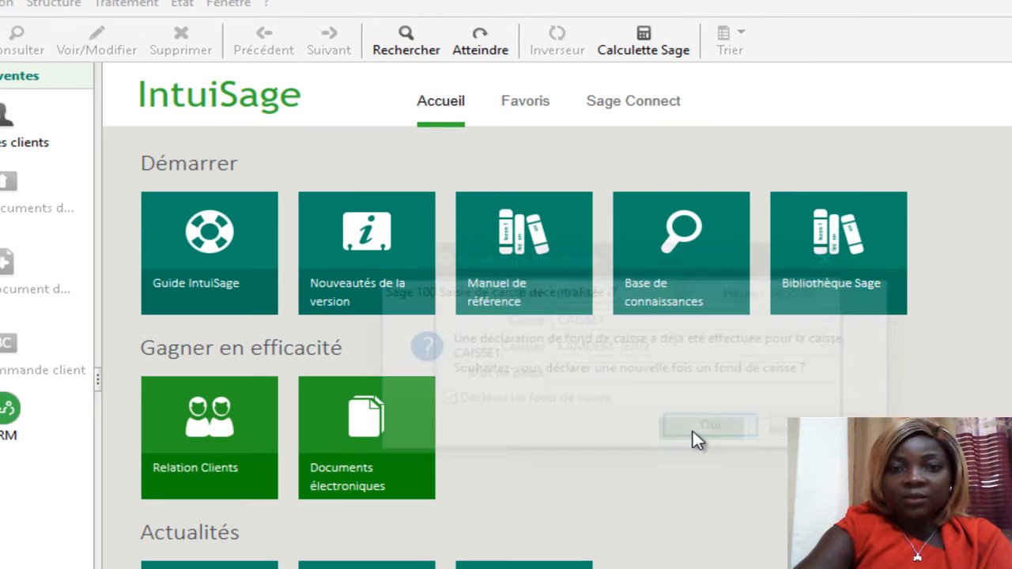
click(694, 437)
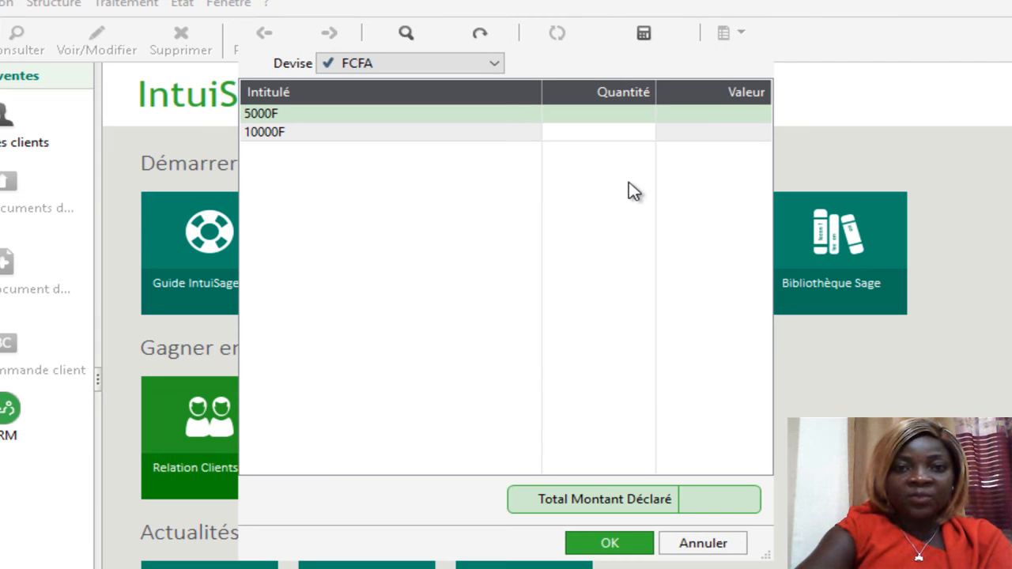
Declare a cash float in FCFA of one 5000F note and three 10000F notes, and validate it.
click(585, 115)
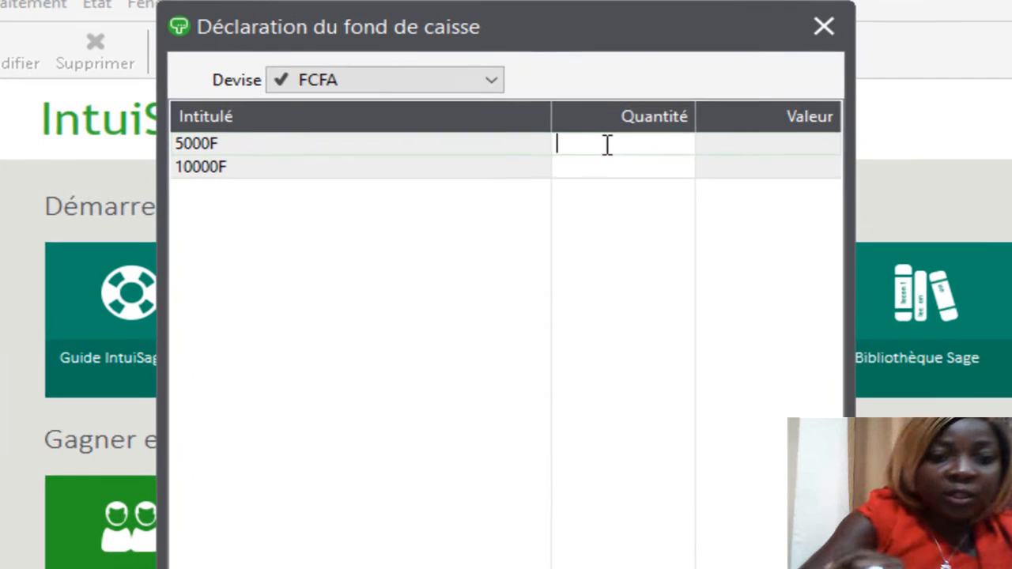
text(1)
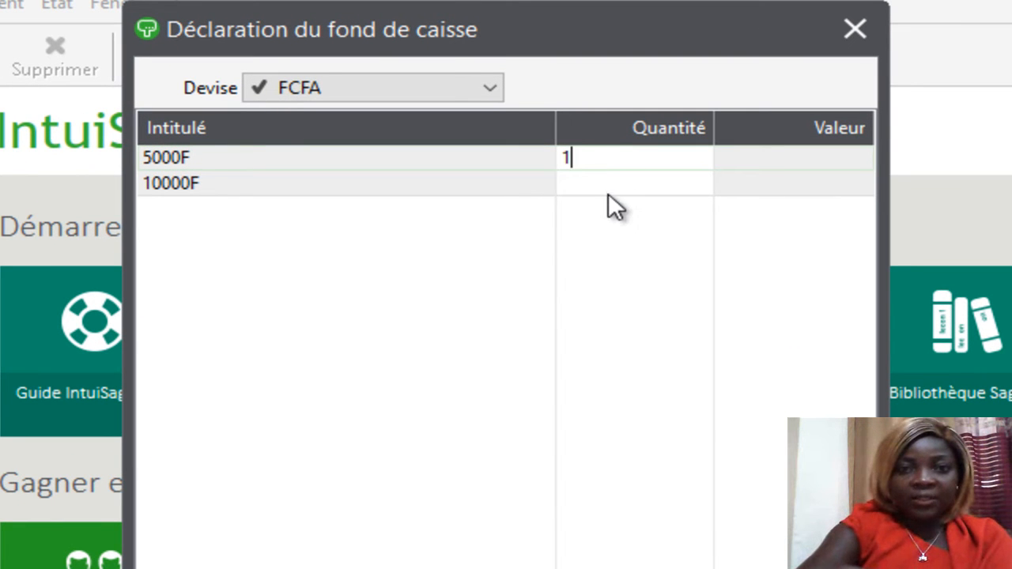
double_click(599, 169)
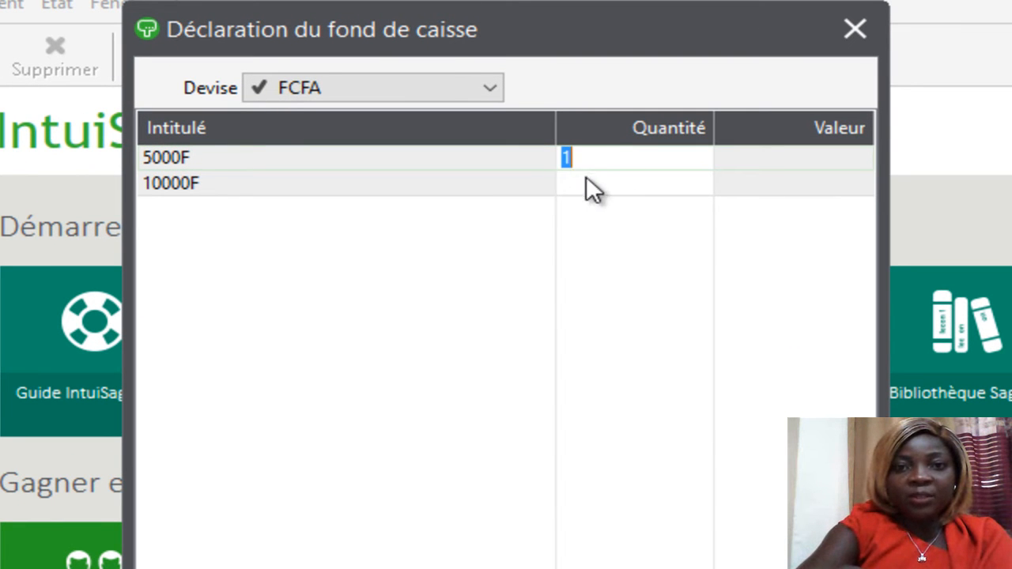
click(588, 179)
text(3)
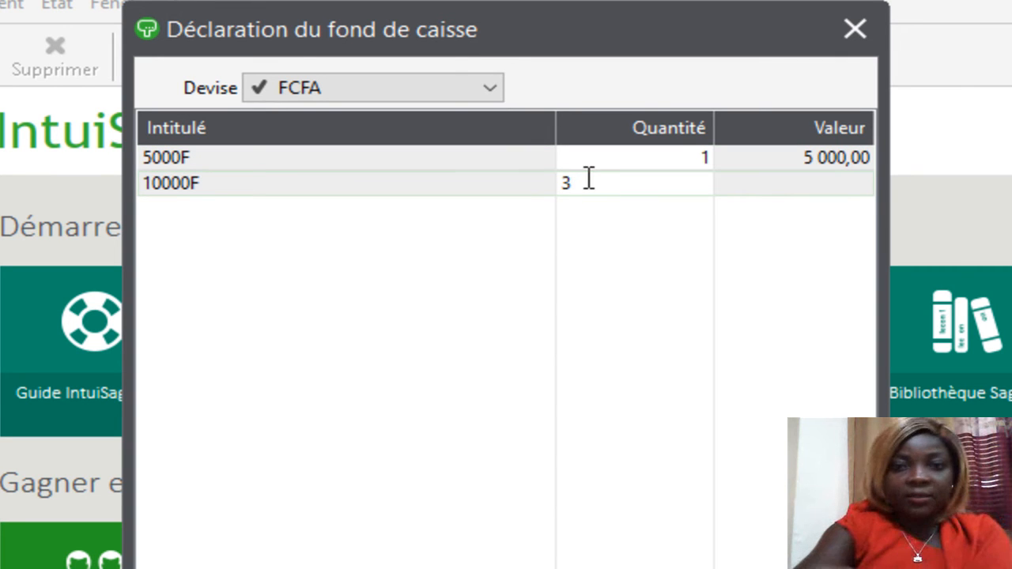
click(670, 246)
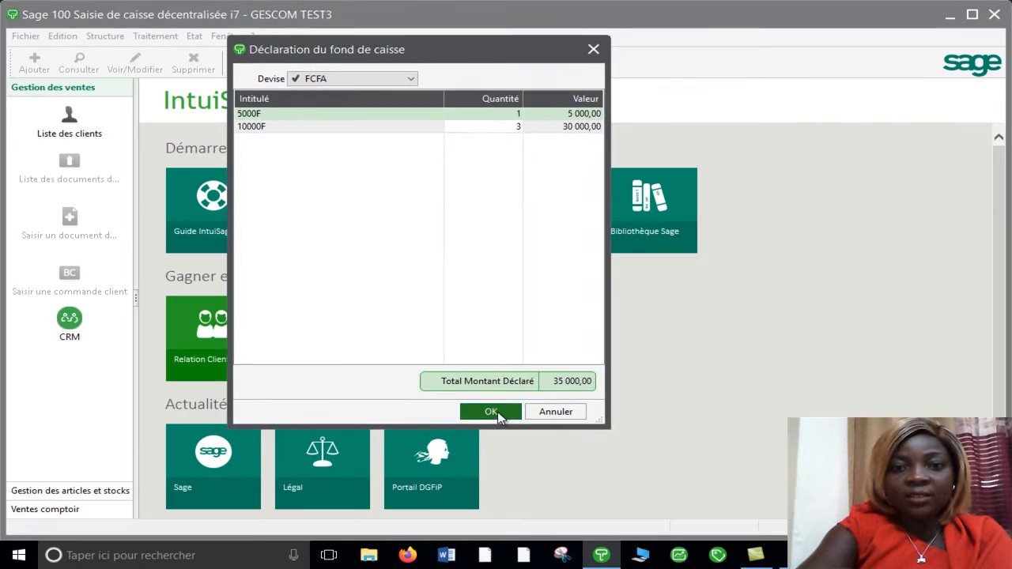
click(485, 411)
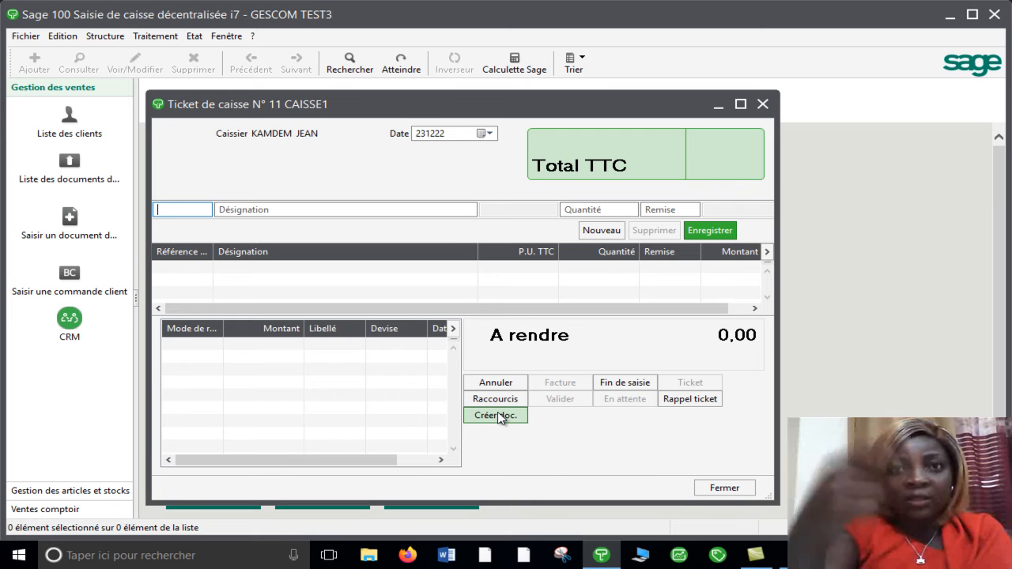
Add the article BISCUIT CREME VANILLE to the sales ticket with a quantity of 3.
text(A)
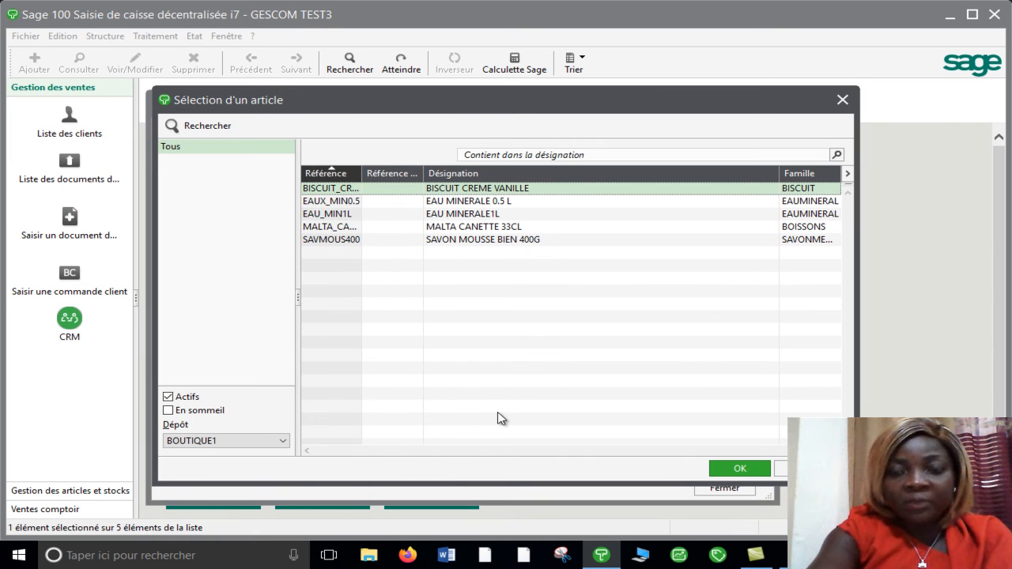
key(Return)
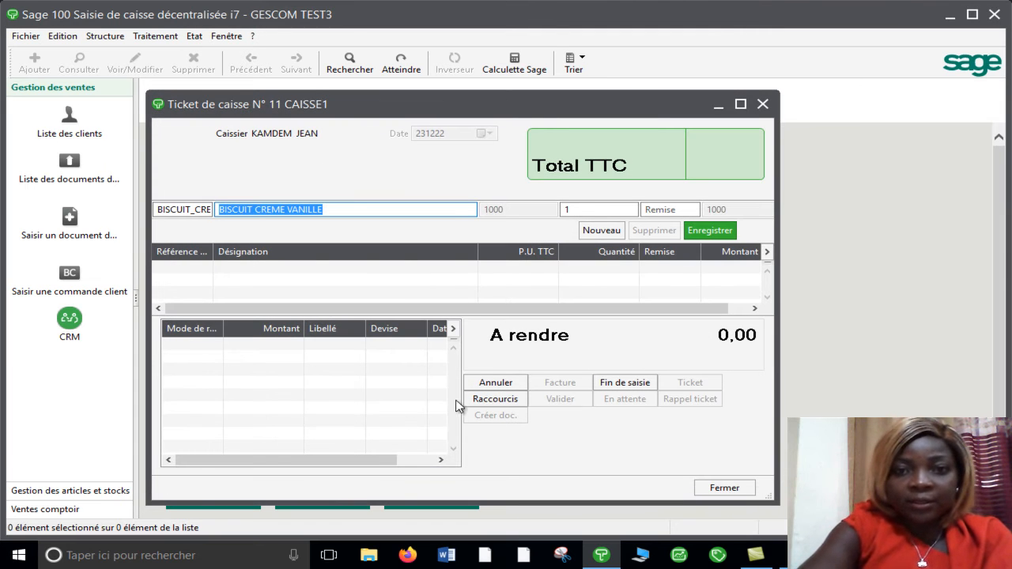
click(585, 211)
key(BackSpace)
text(3)
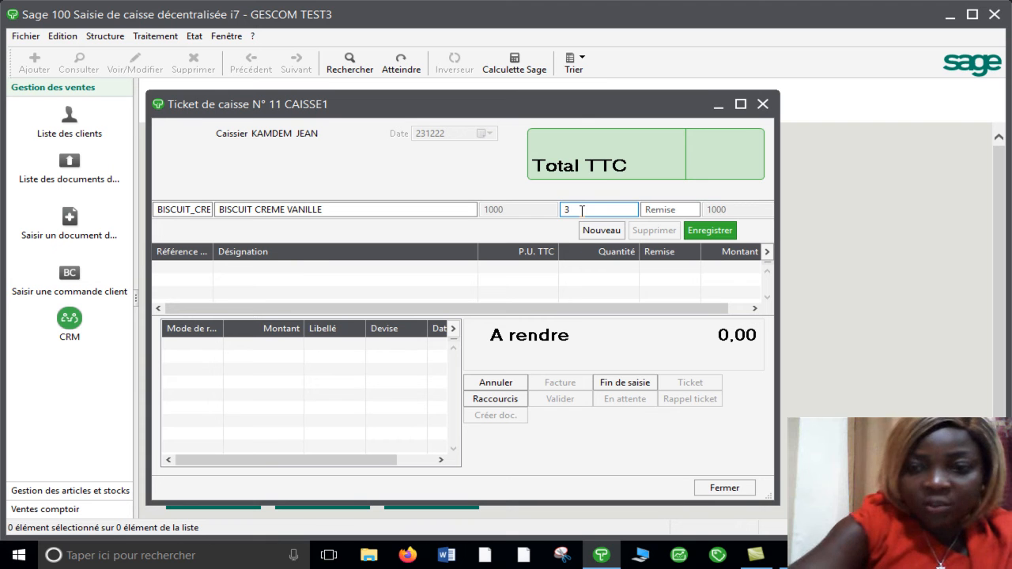
key(Return)
Add the article EAU MINERALE 0.5 L to the sales ticket with a quantity of 15.
text(a)
key(Tab)
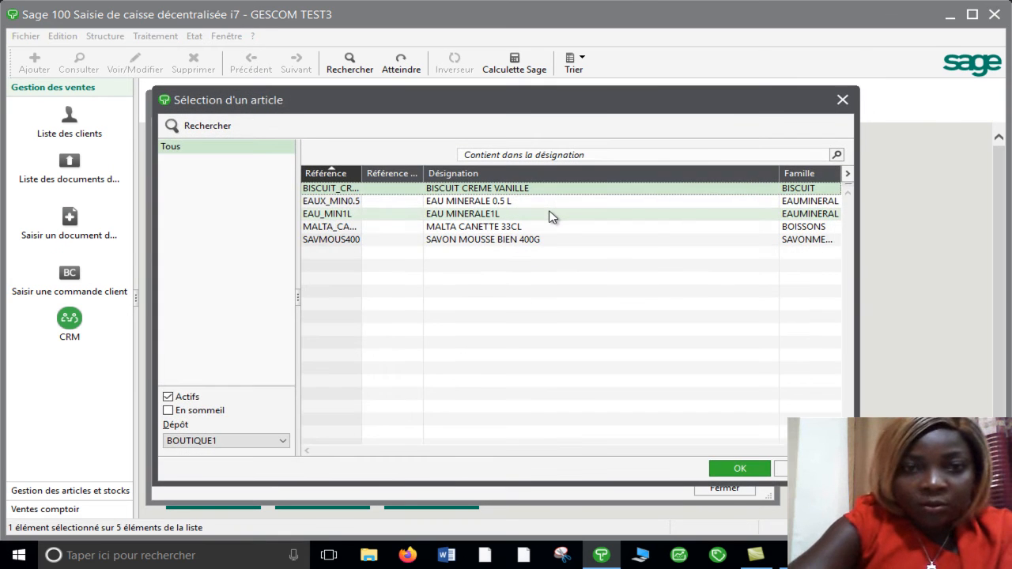
double_click(497, 202)
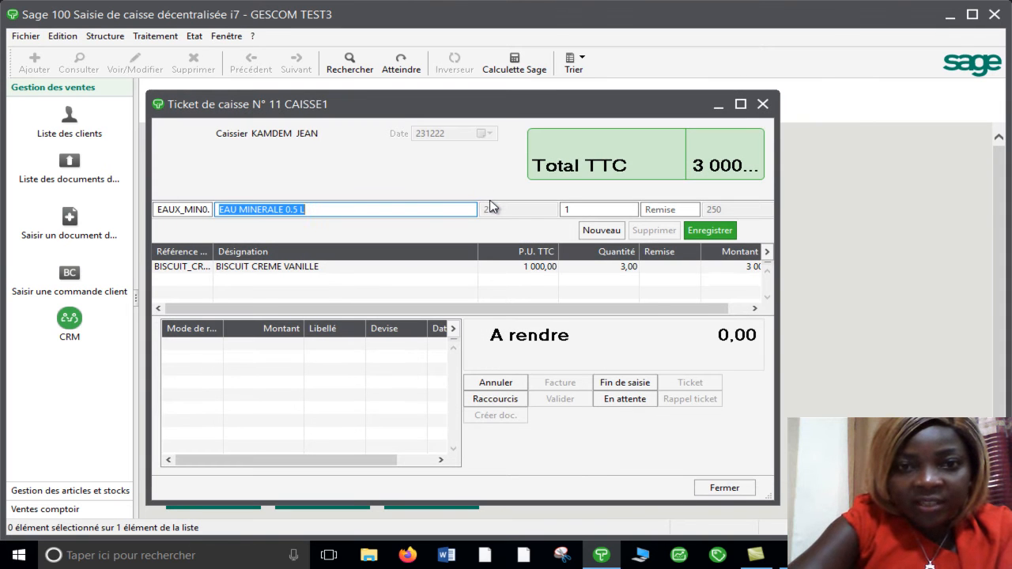
click(588, 209)
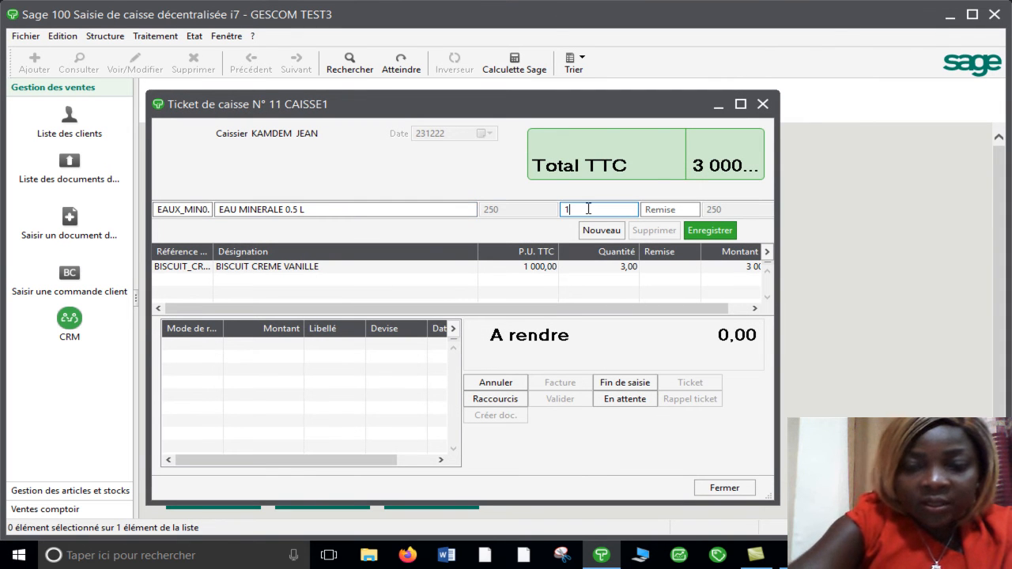
text(5)
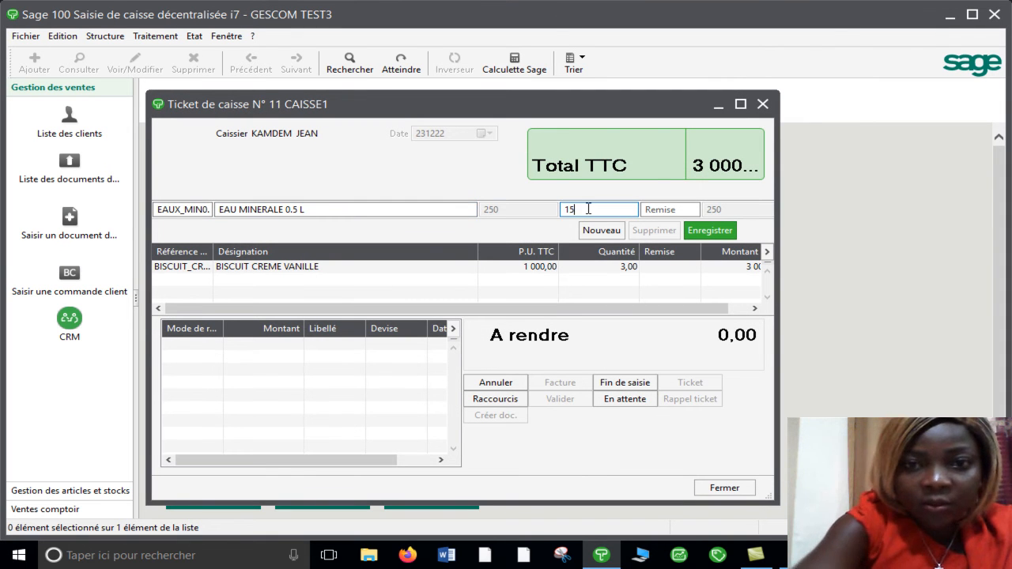
key(Return)
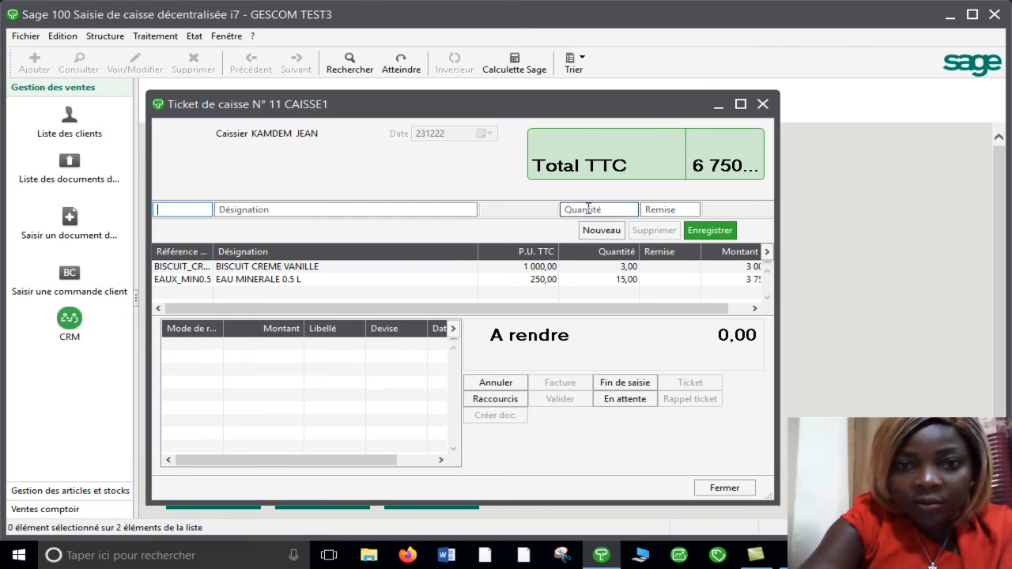
Add the article EAU MINERALE1L to the sales ticket with a quantity of 3.
text(A)
key(Tab)
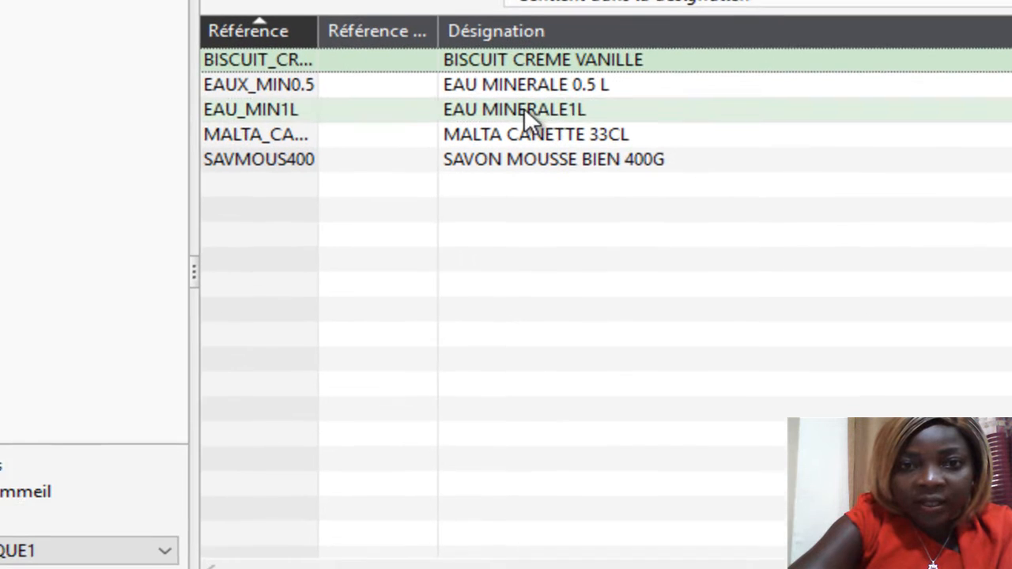
double_click(483, 184)
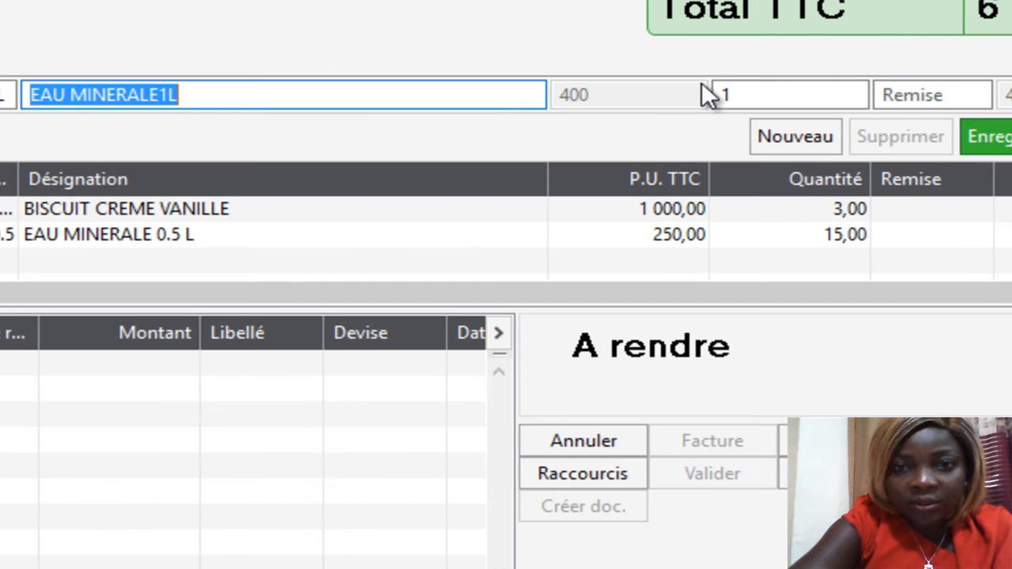
click(765, 93)
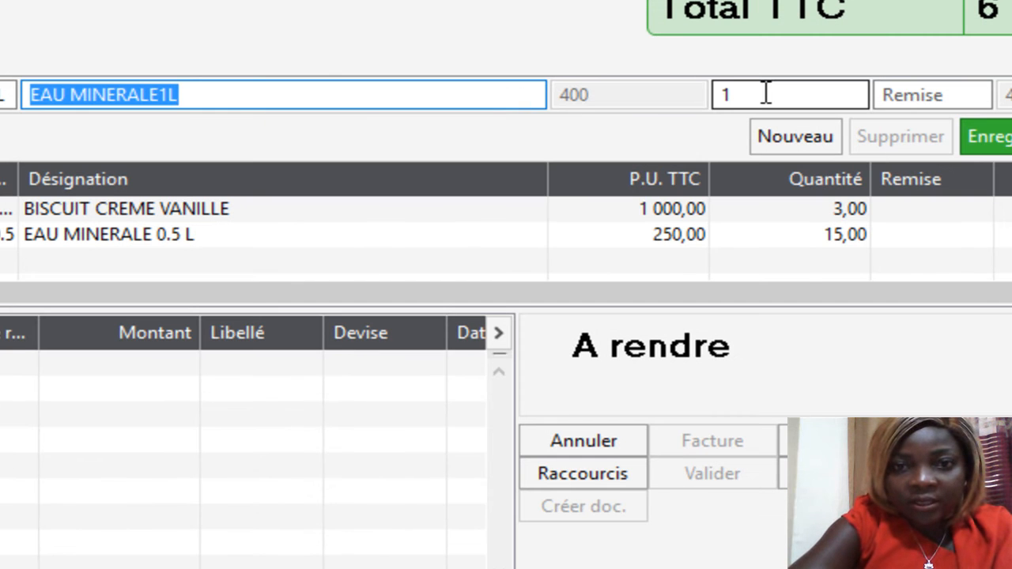
key(BackSpace)
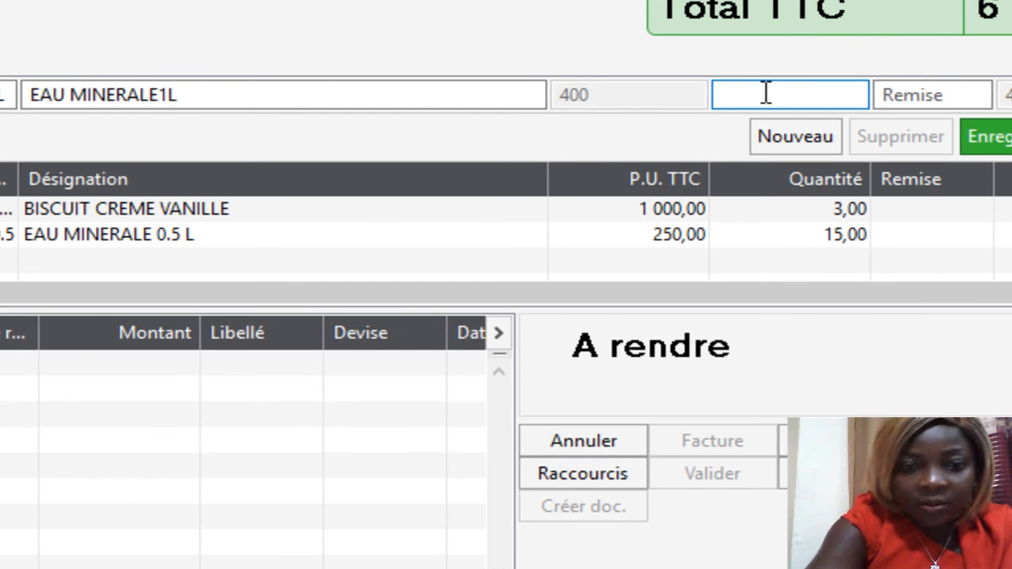
text(3)
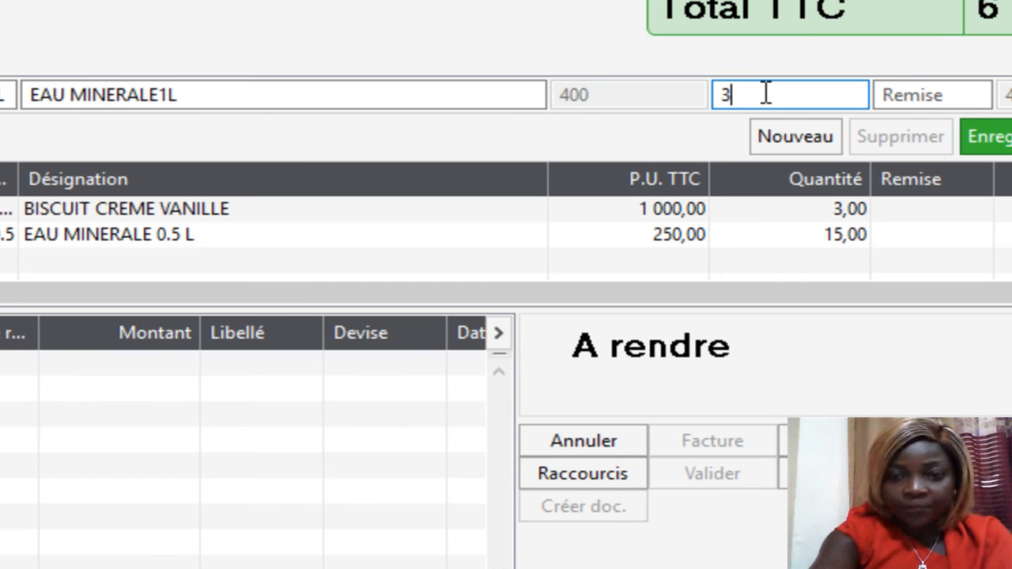
key(Return)
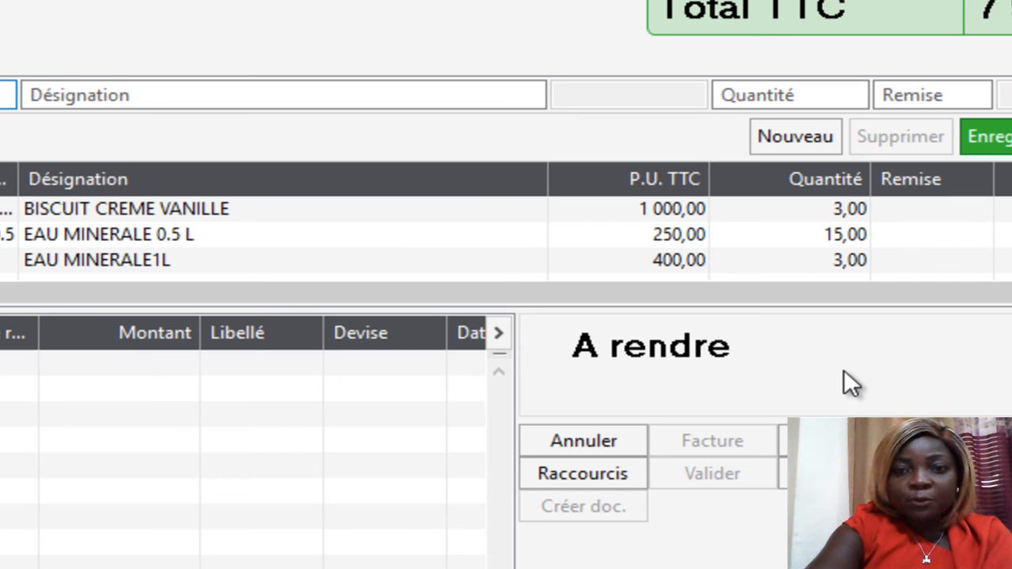
End the article entry and record a cash (ESPECE) payment of 10000 for the ticket.
click(843, 441)
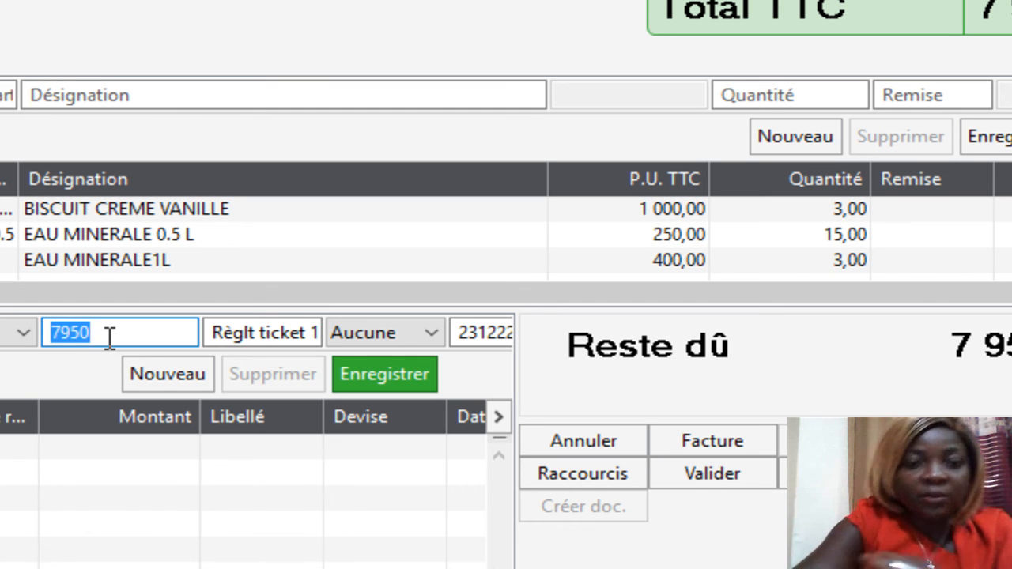
text(10000)
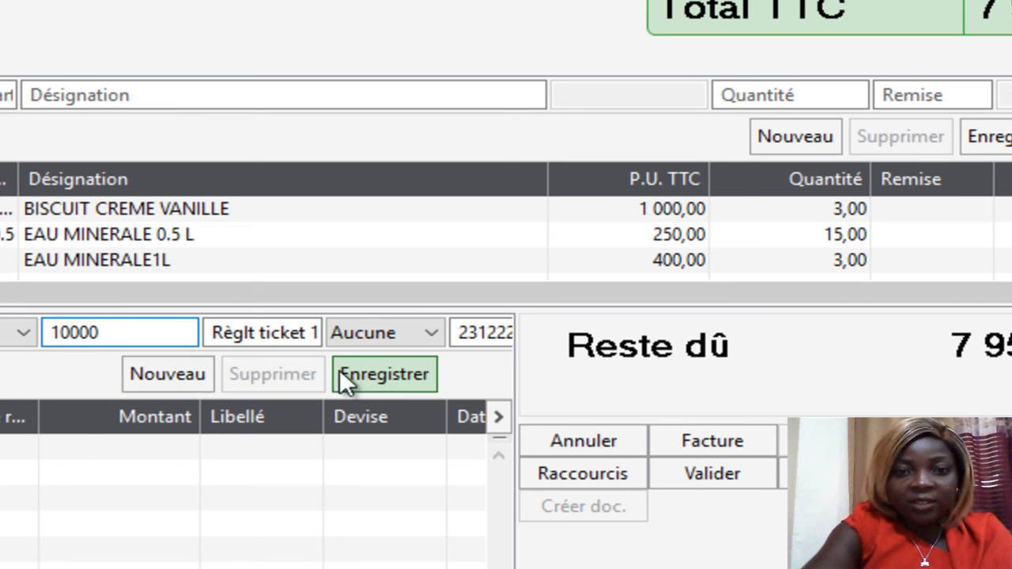
click(368, 369)
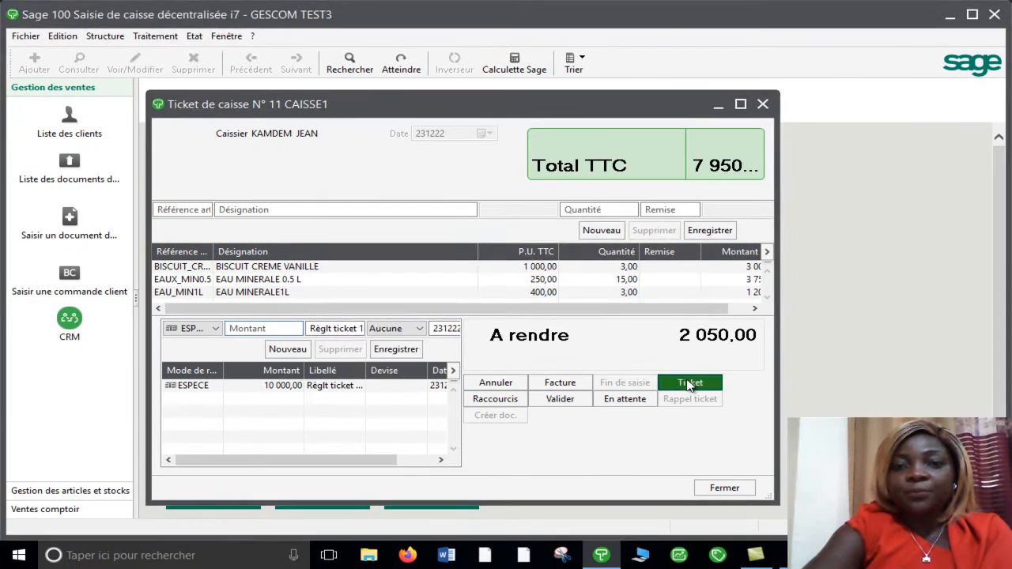
Print the ticket with the Ticket 80 mm model to a PDF named Documents, replacing the existing file.
click(943, 434)
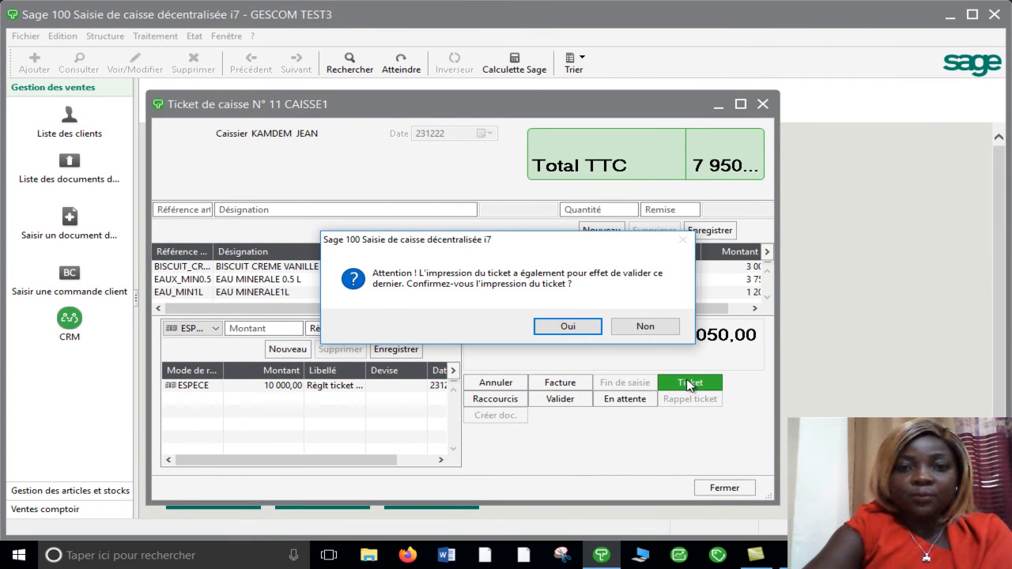
click(570, 329)
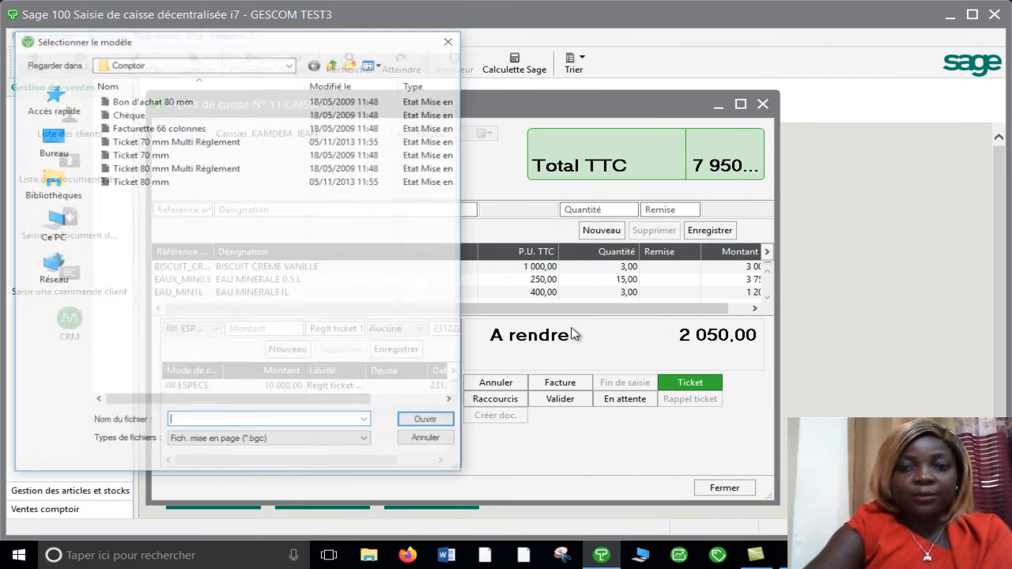
double_click(154, 183)
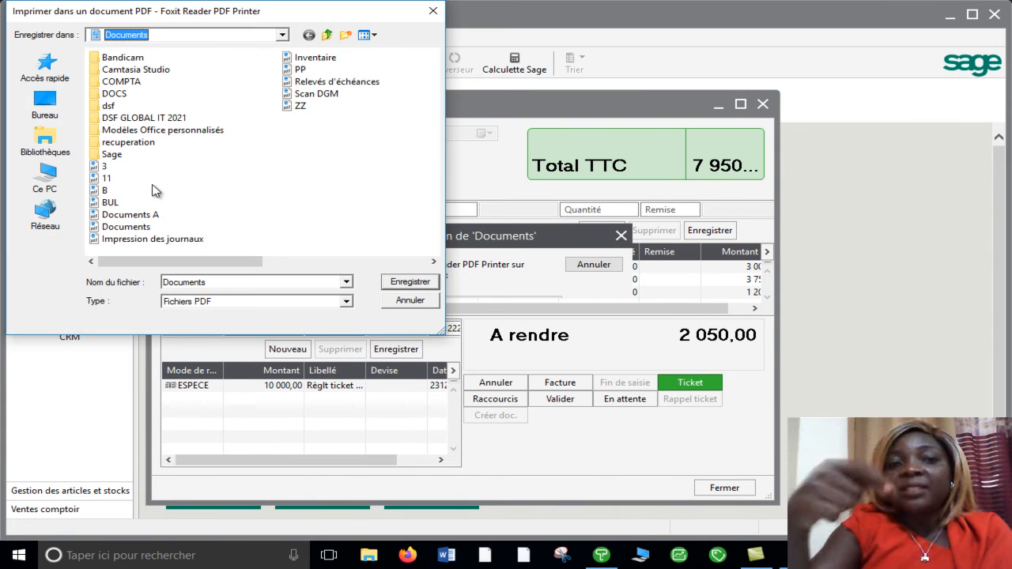
click(408, 282)
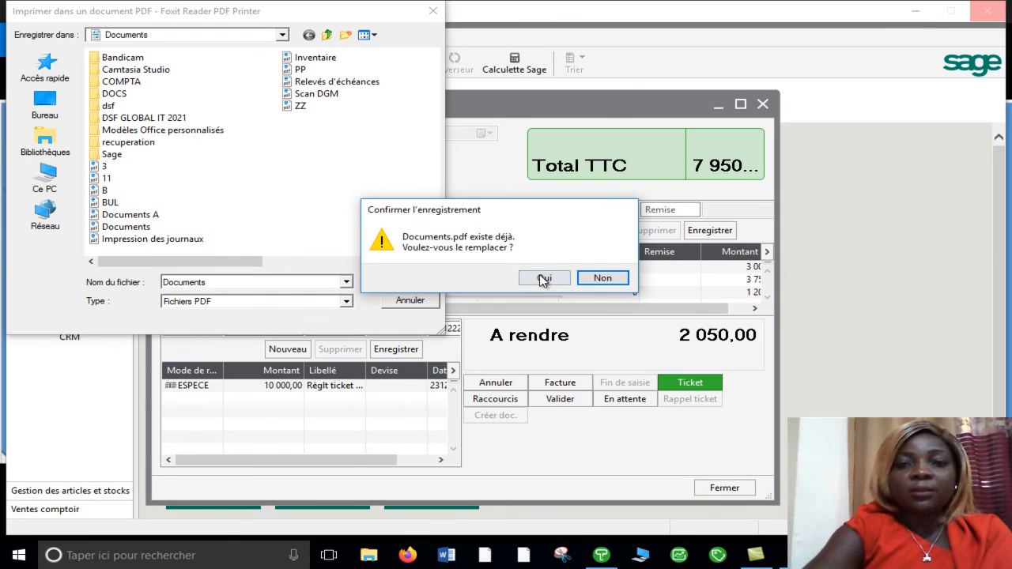
click(551, 280)
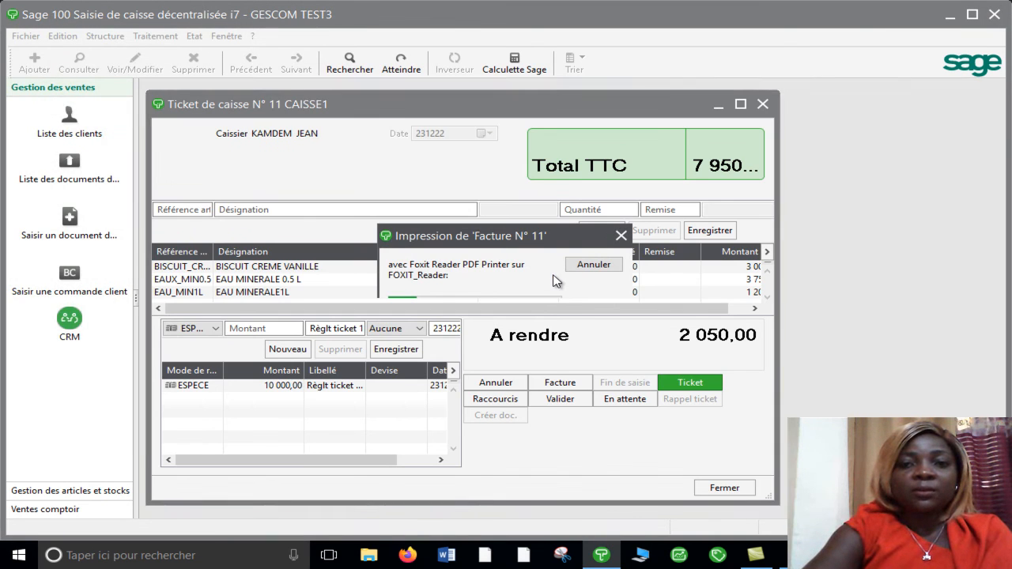